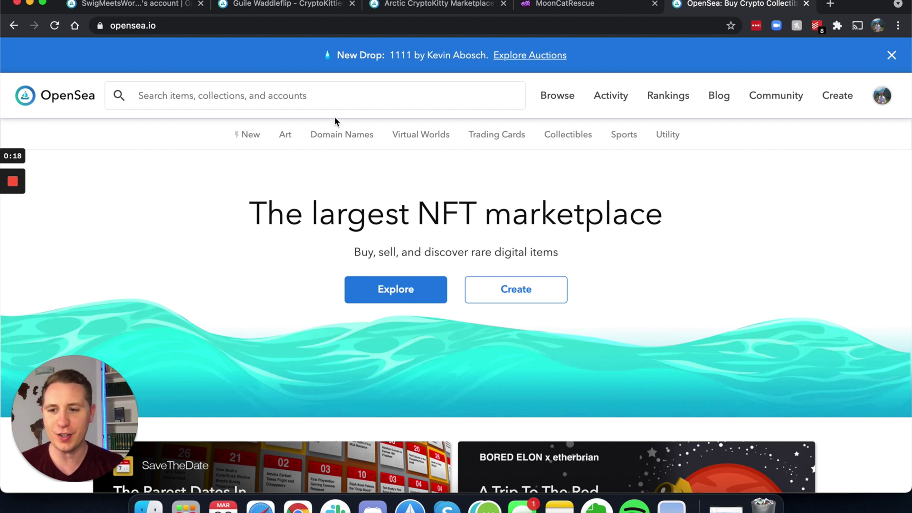
# - Open the Arctic CryptoKitty collection and start adding a new item, signing the wallet's signature request
pyautogui.moveTo(842, 93)
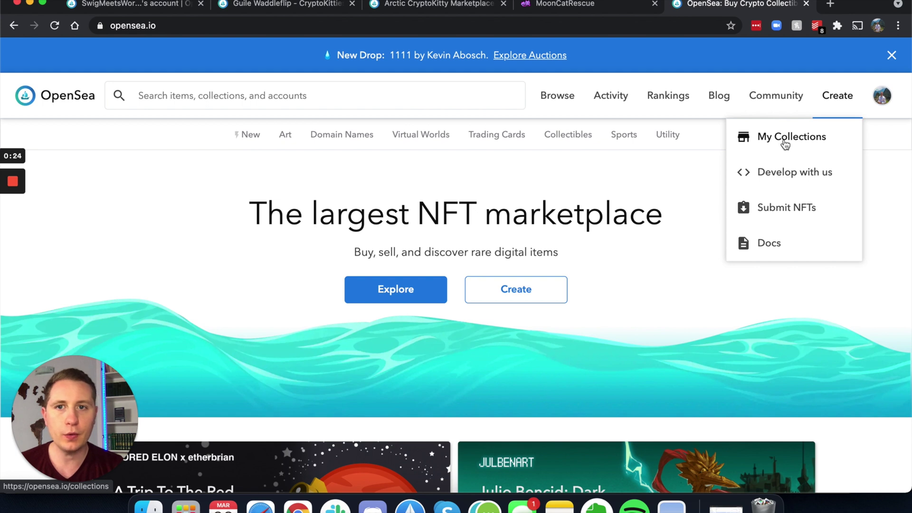
pyautogui.click(430, 4)
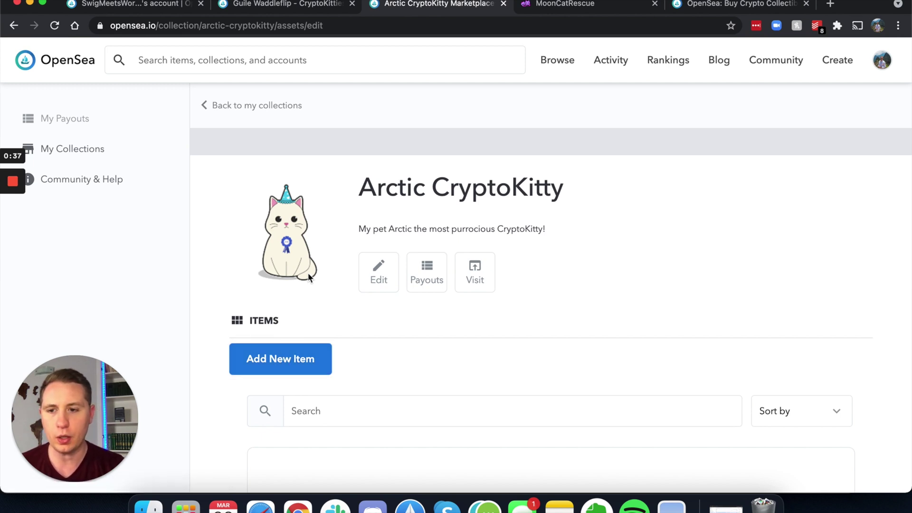
pyautogui.click(273, 369)
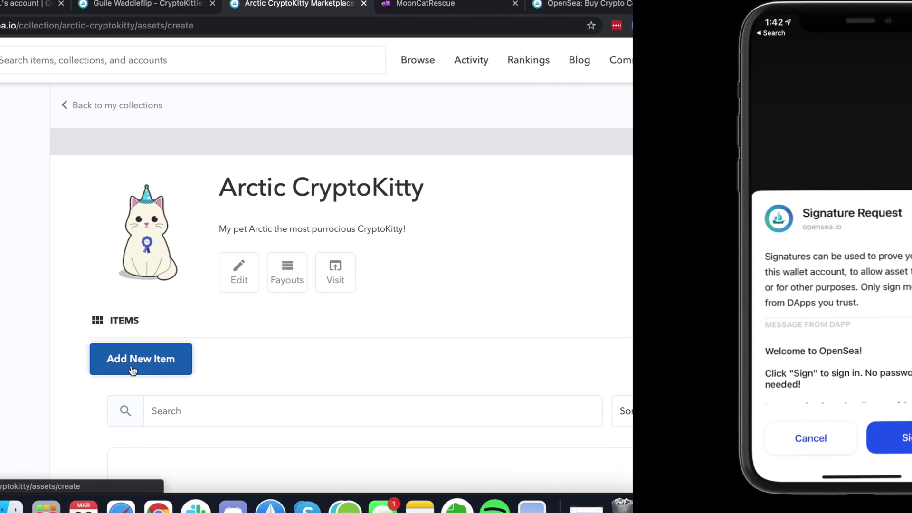
pyautogui.click(44, 369)
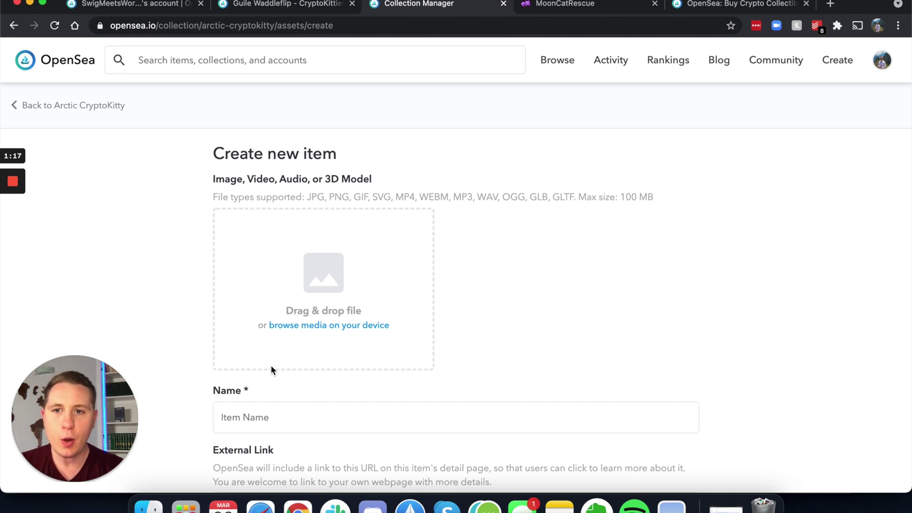
# - Check the supported file types and the cat artwork in Preview, and upload Attachment_1616459838.png as the item's media
pyautogui.moveTo(650, 198); pyautogui.dragTo(306, 197)
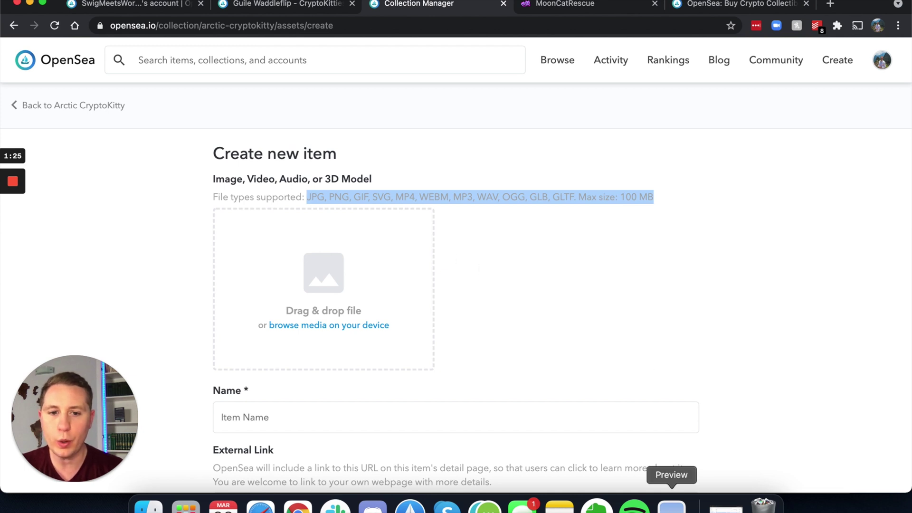
pyautogui.click(671, 506)
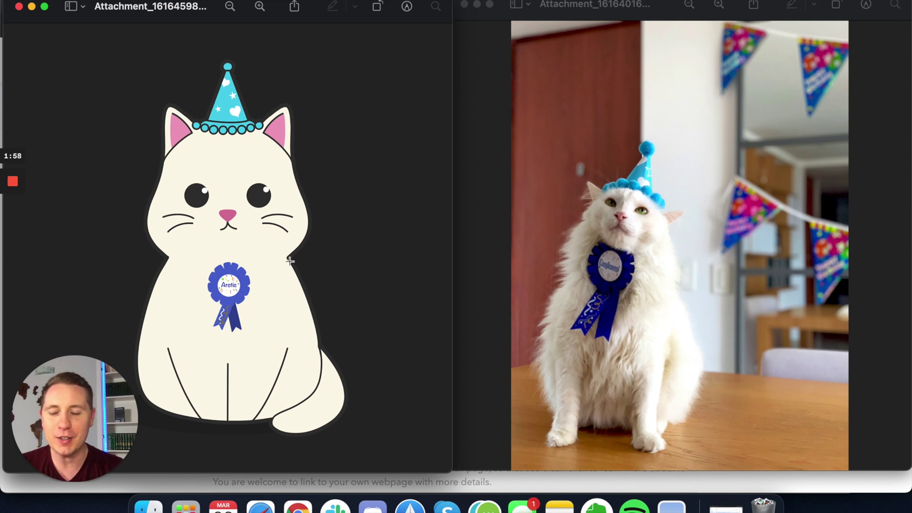
pyautogui.click(298, 504)
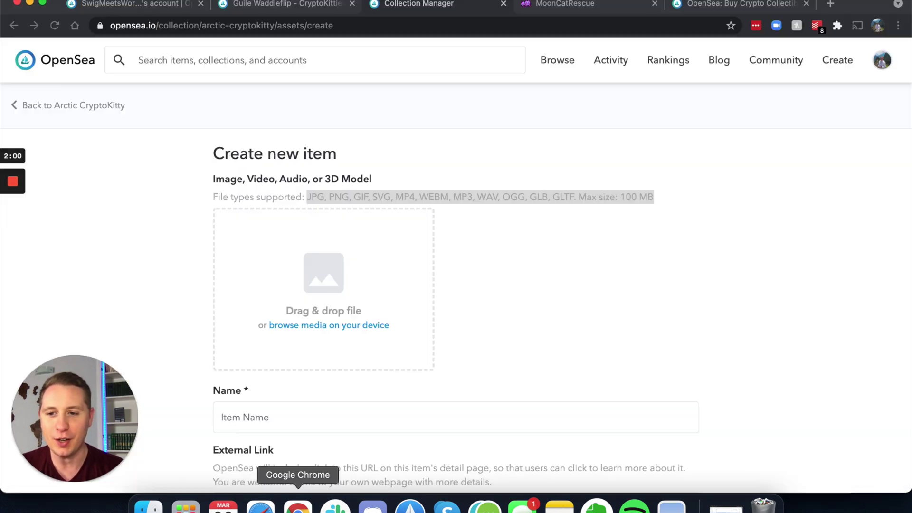
pyautogui.click(334, 310)
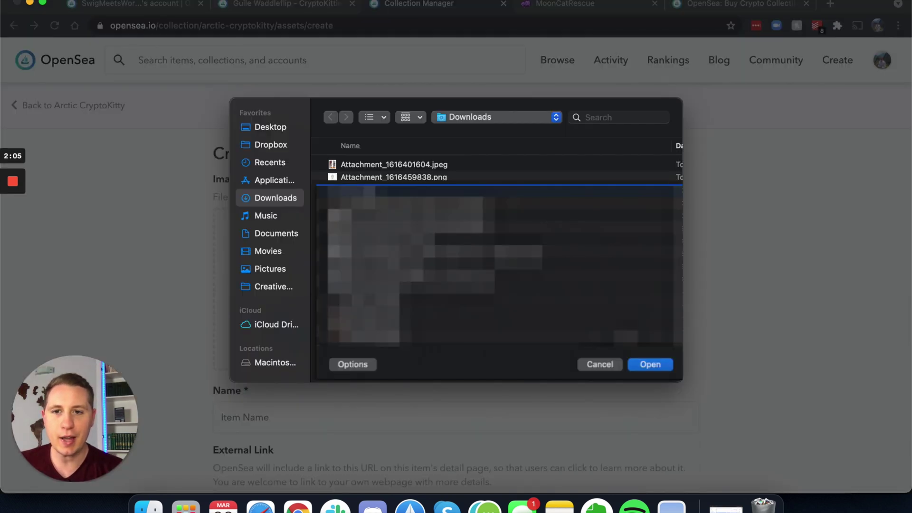
pyautogui.click(373, 177)
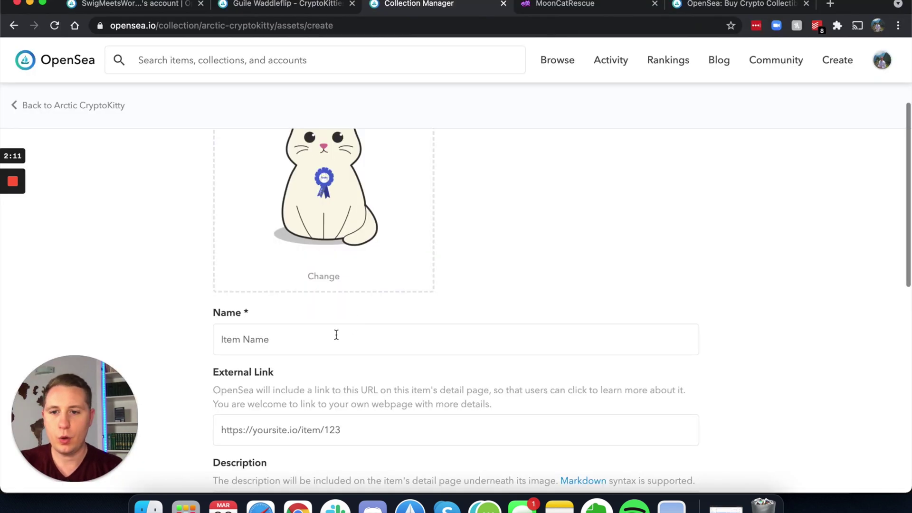
# - Name the new item "Arctic CryptoKitty Birthday!"
pyautogui.click(336, 332)
pyautogui.write('Arctic')
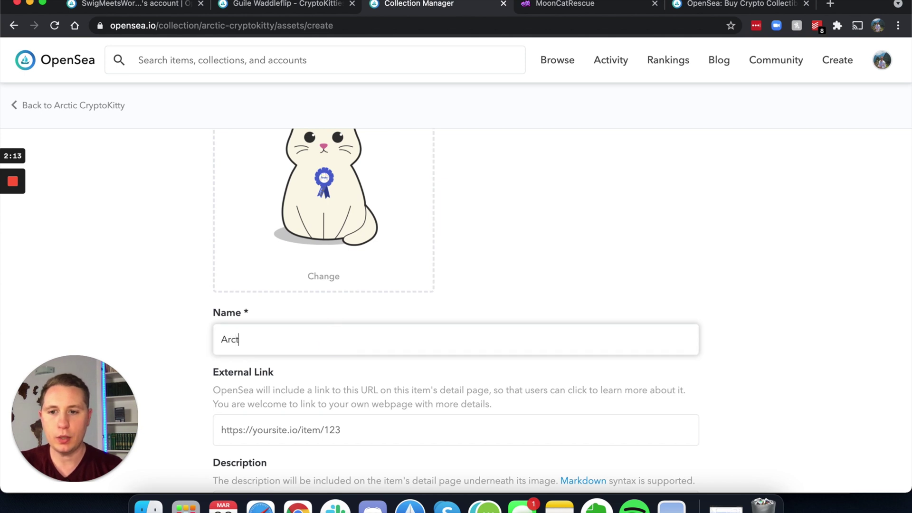
pyautogui.write('CryptoKitty Birthday!')
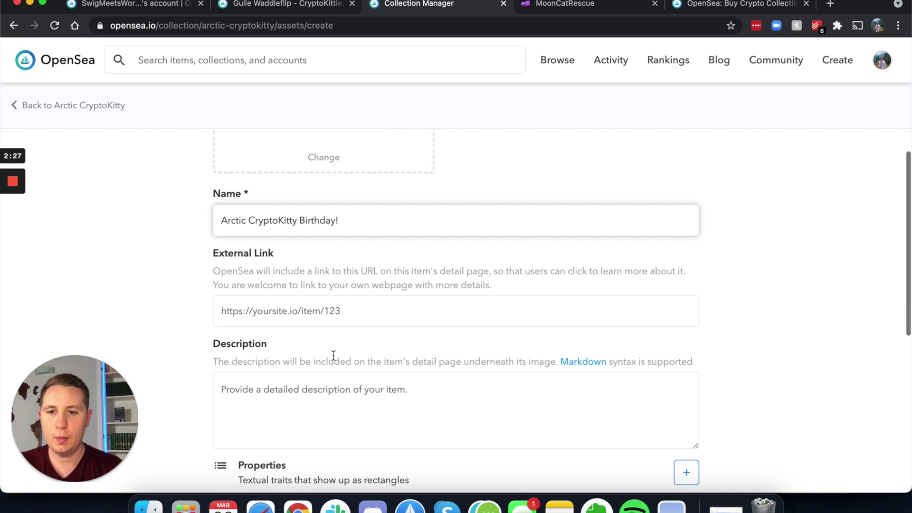
# - Write the item description "Hey everyone, my name is Arctic! All proceeds from this sale will go toward my cancer treatment!"
pyautogui.scroll(-1, 334, 356)
pyautogui.scroll(-1, 333, 356)
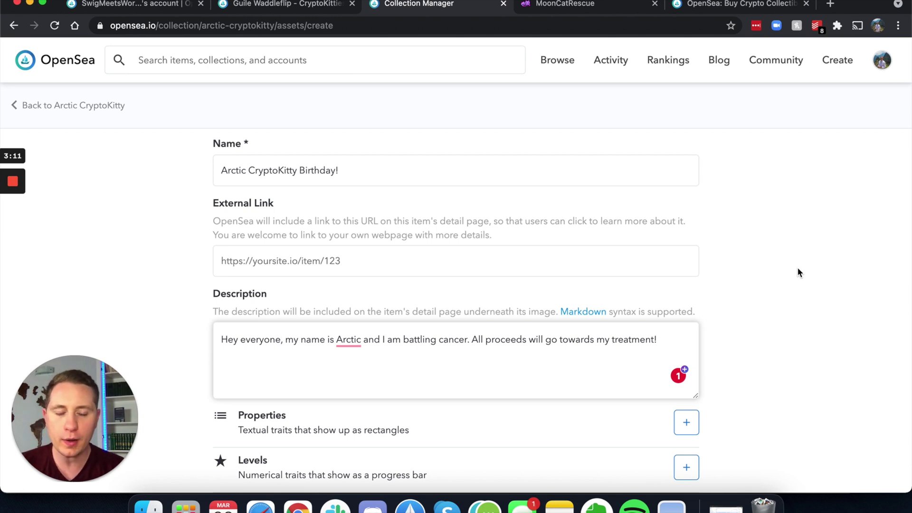
pyautogui.scroll(-2, 728, 264)
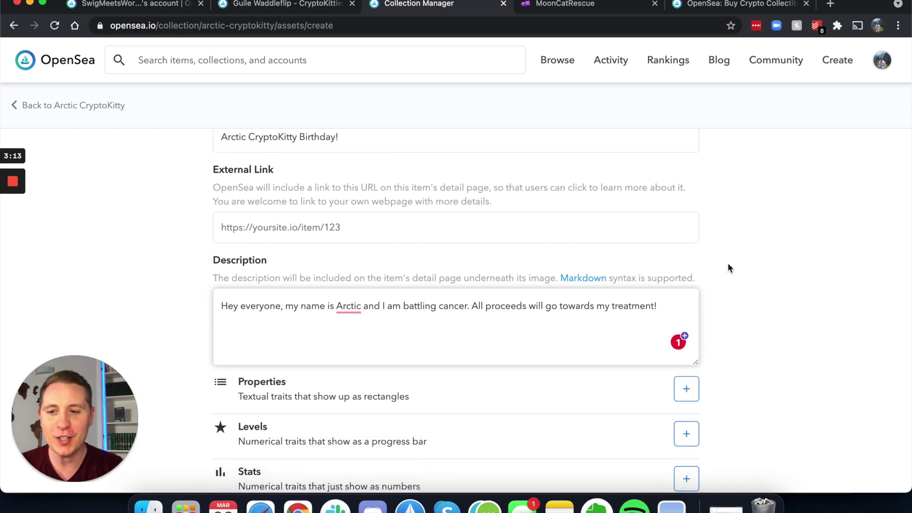
pyautogui.scroll(-2, 728, 266)
pyautogui.scroll(-1, 582, 301)
pyautogui.scroll(4, 583, 301)
pyautogui.scroll(2, 583, 304)
pyautogui.scroll(-5, 584, 304)
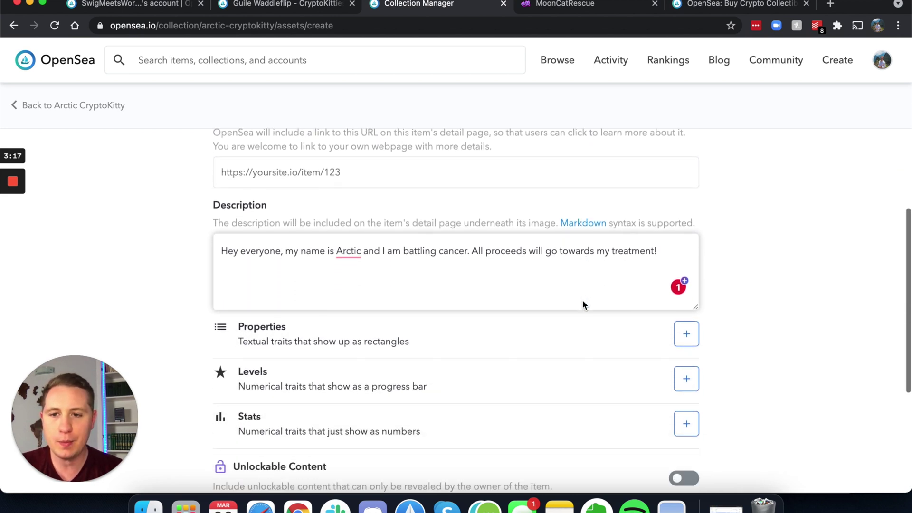
pyautogui.scroll(-3, 496, 299)
pyautogui.click(688, 281)
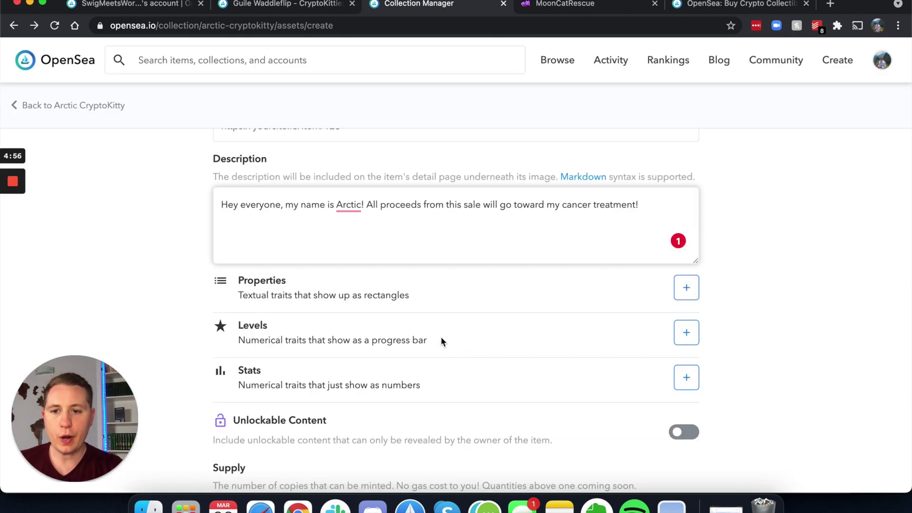
# - Review the traits, unlockable content and supply settings, and create the item with the default supply of 1
pyautogui.scroll(-3, 522, 336)
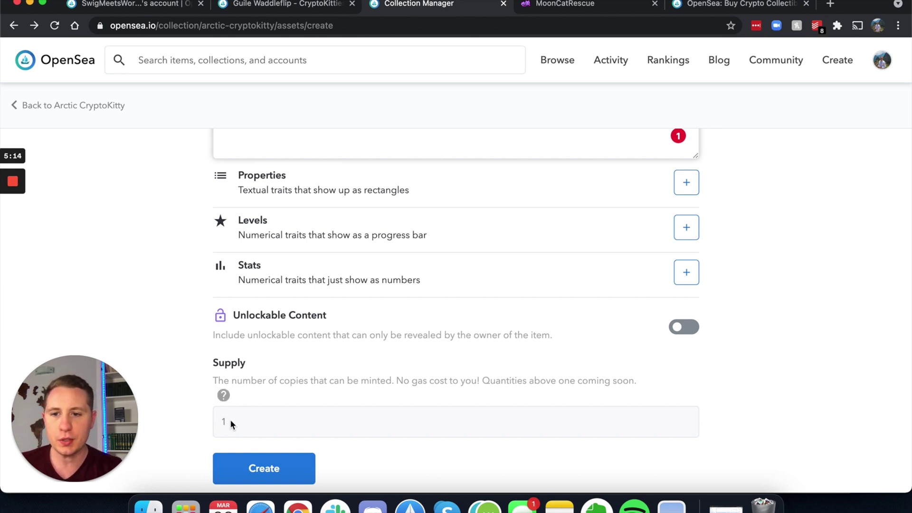
pyautogui.scroll(-1, 230, 419)
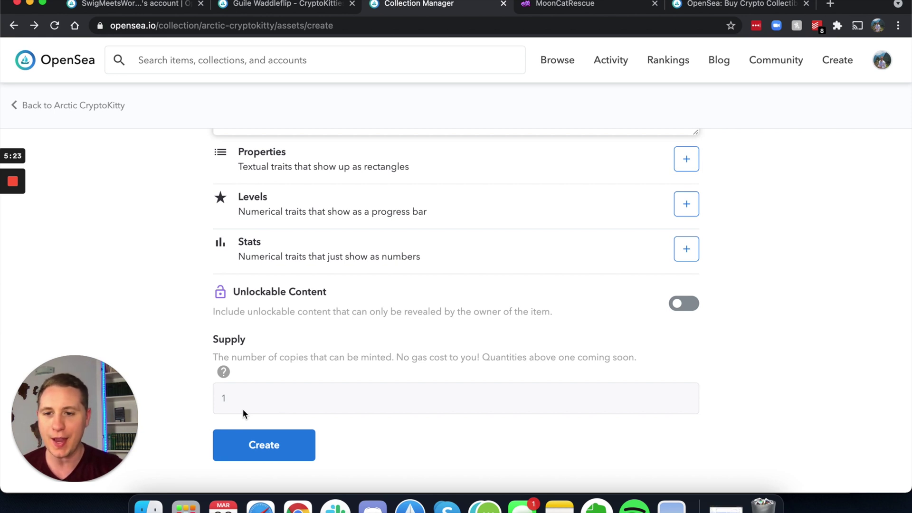
pyautogui.click(271, 452)
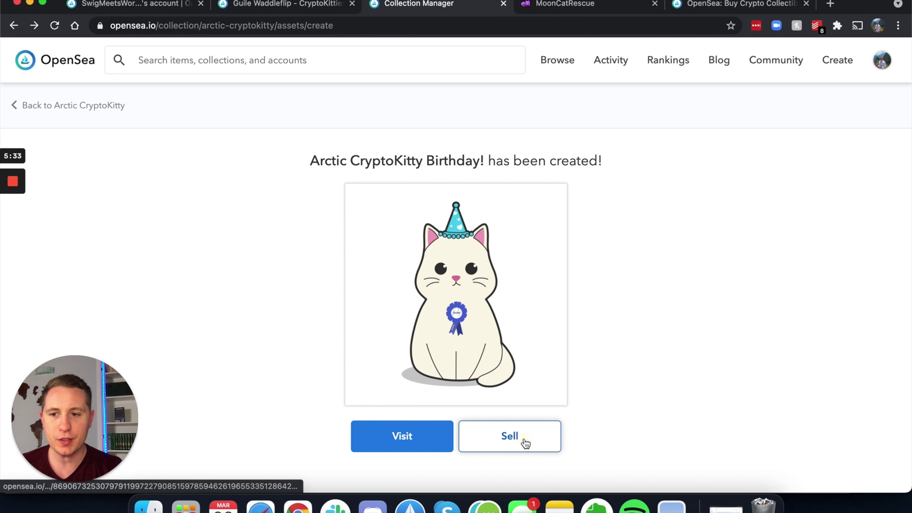
# - Start selling the new Arctic CryptoKitty Birthday! item and choose Highest Bid as the sell method
pyautogui.click(525, 443)
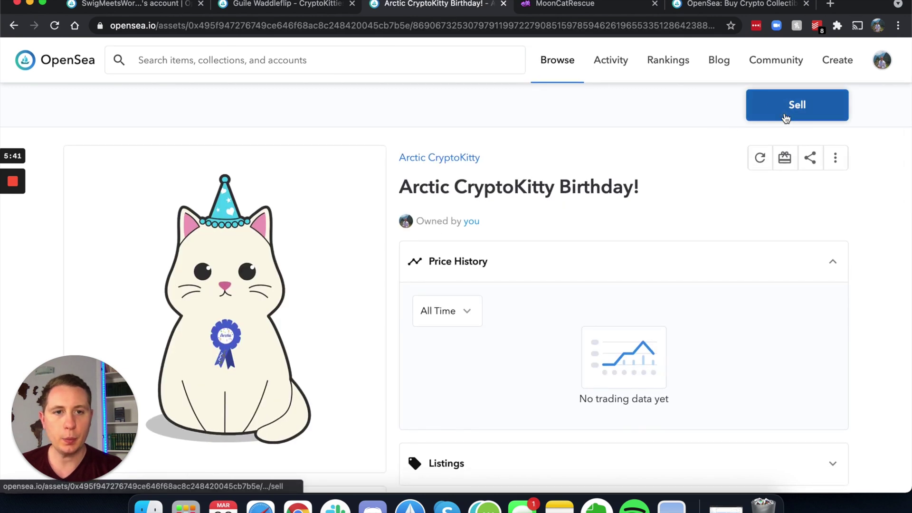
pyautogui.click(787, 118)
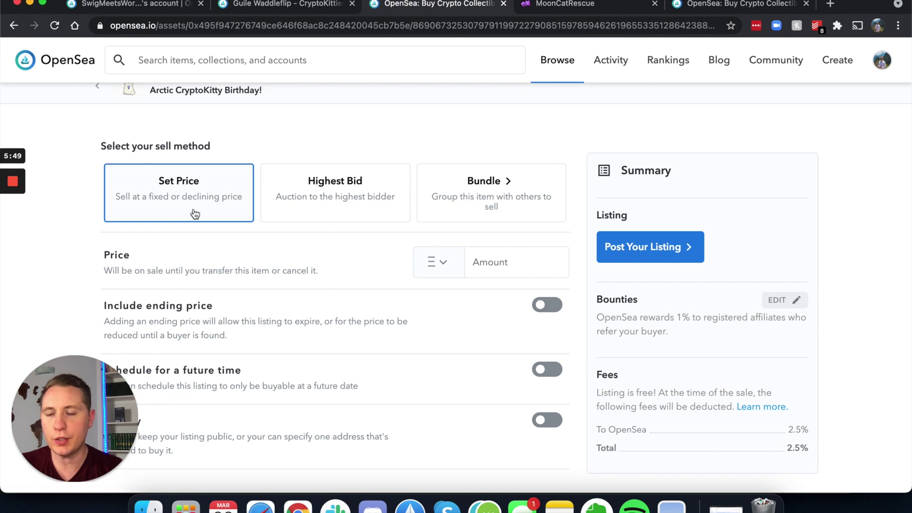
pyautogui.click(353, 216)
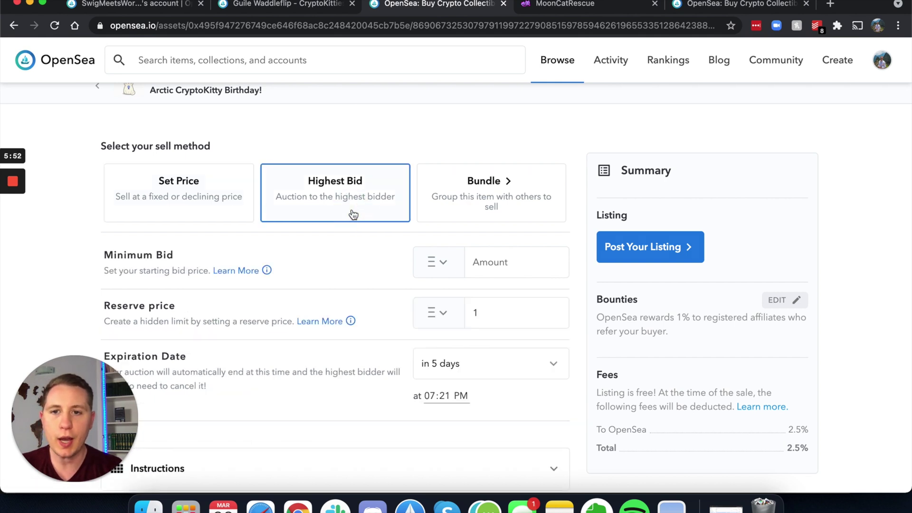
# - Set the auction's minimum bid to .5 and its expiration to 7 days
pyautogui.click(507, 270)
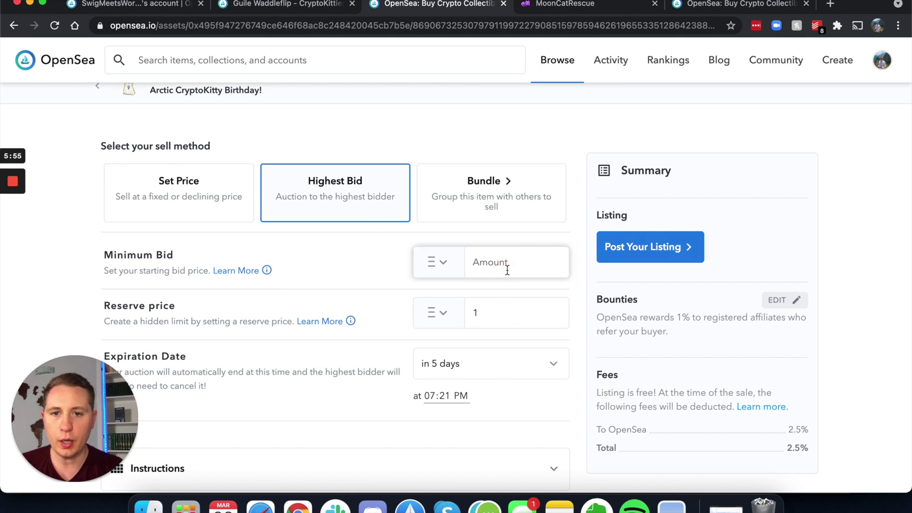
pyautogui.write('1')
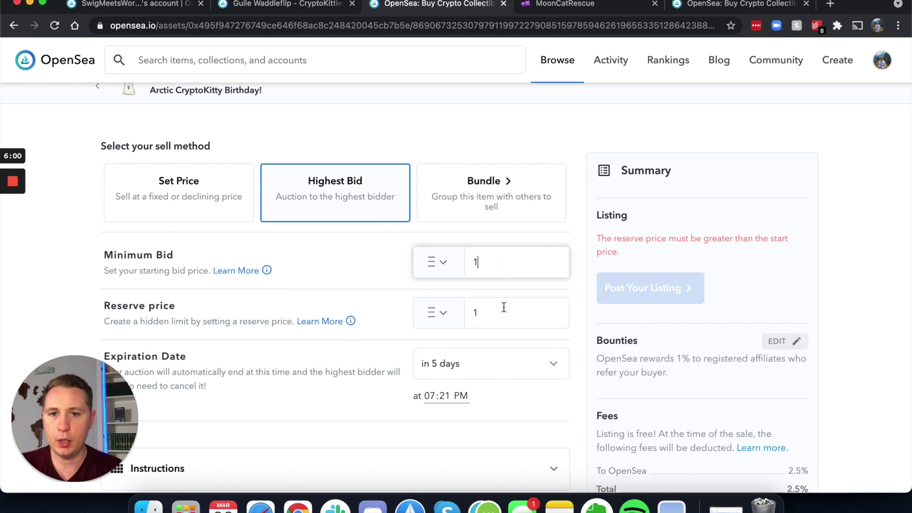
pyautogui.press('BackSpace')
pyautogui.write('.5')
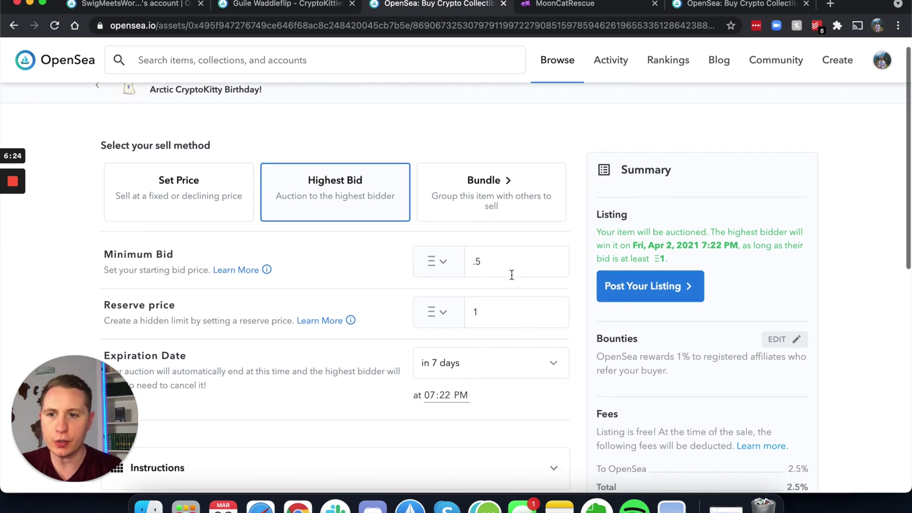
# - Review the auction's reserve price, expiration date options, bounties and fees
pyautogui.scroll(-1, 511, 273)
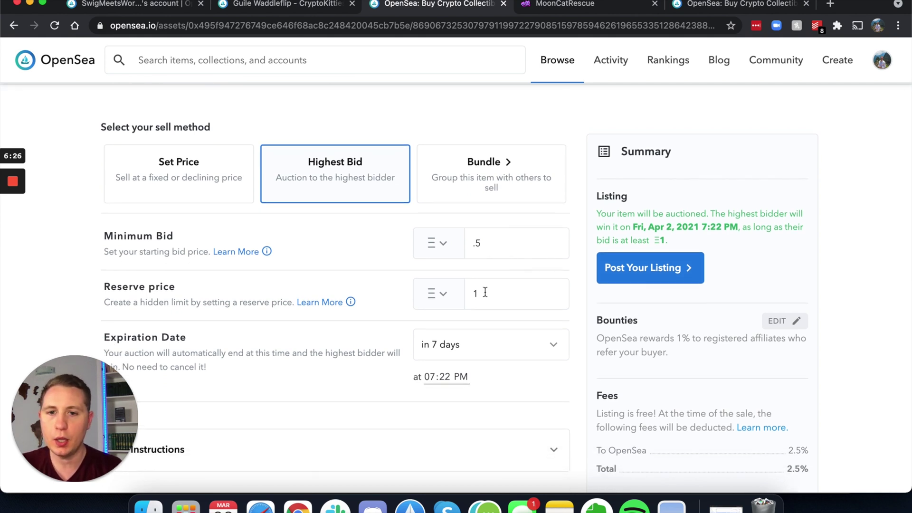
pyautogui.moveTo(351, 301)
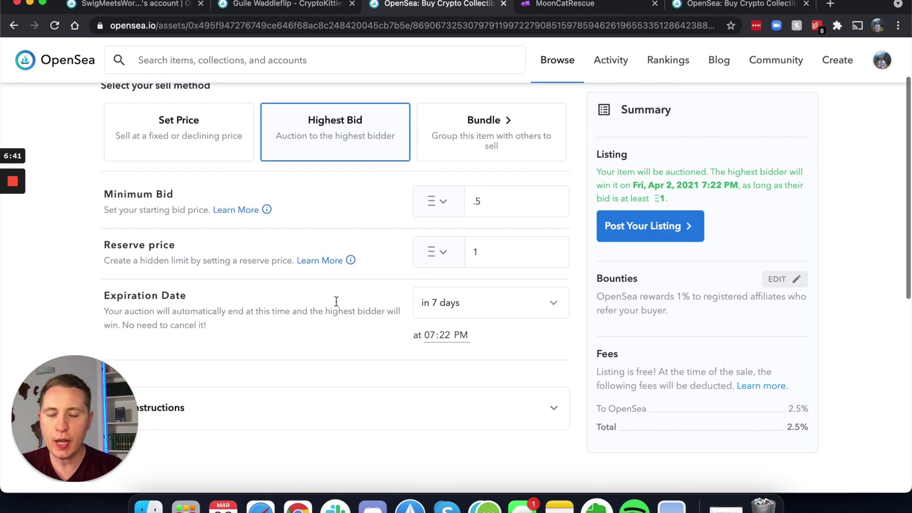
pyautogui.click(470, 303)
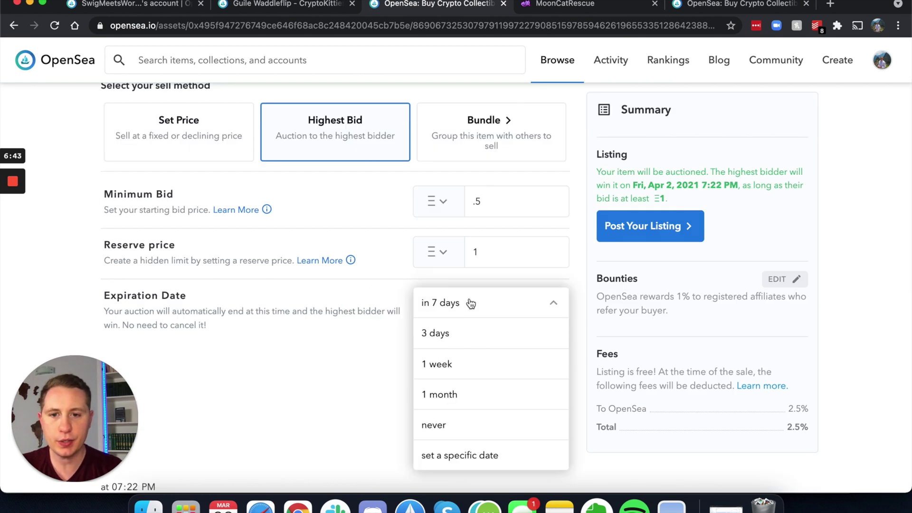
pyautogui.scroll(2, 366, 313)
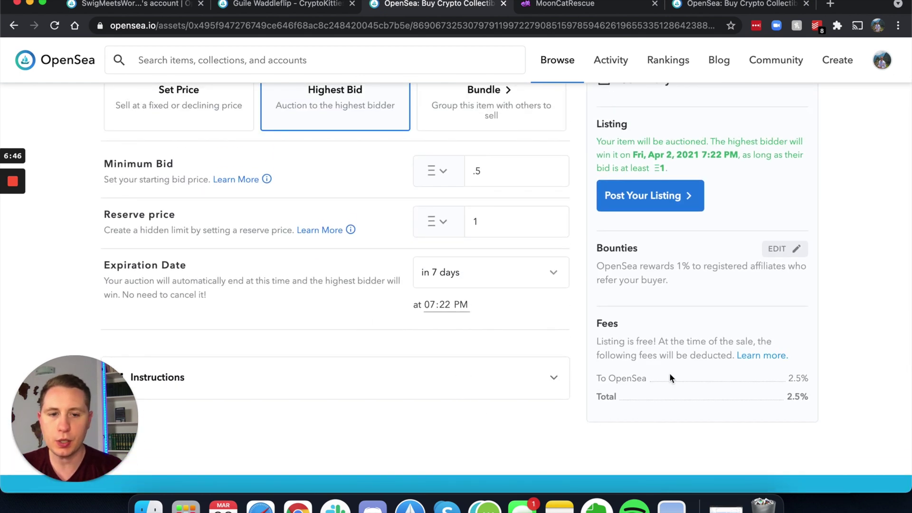
pyautogui.scroll(1, 644, 278)
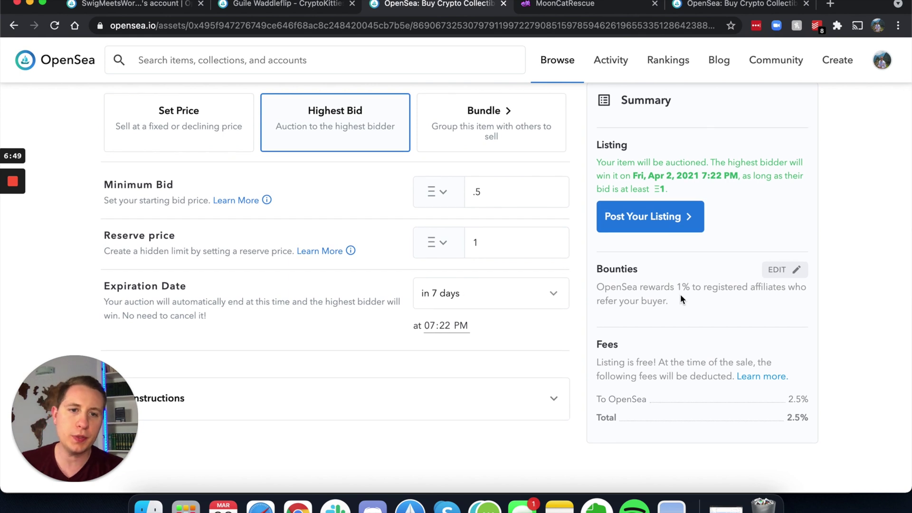
pyautogui.scroll(-1, 724, 295)
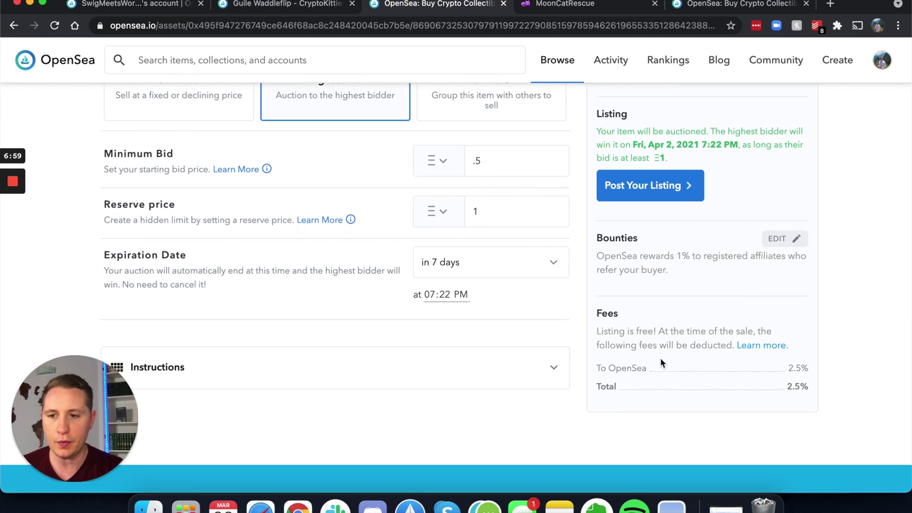
# - Post the auction listing and read the notice about initializing the account with a free (plus gas) transaction
pyautogui.click(659, 195)
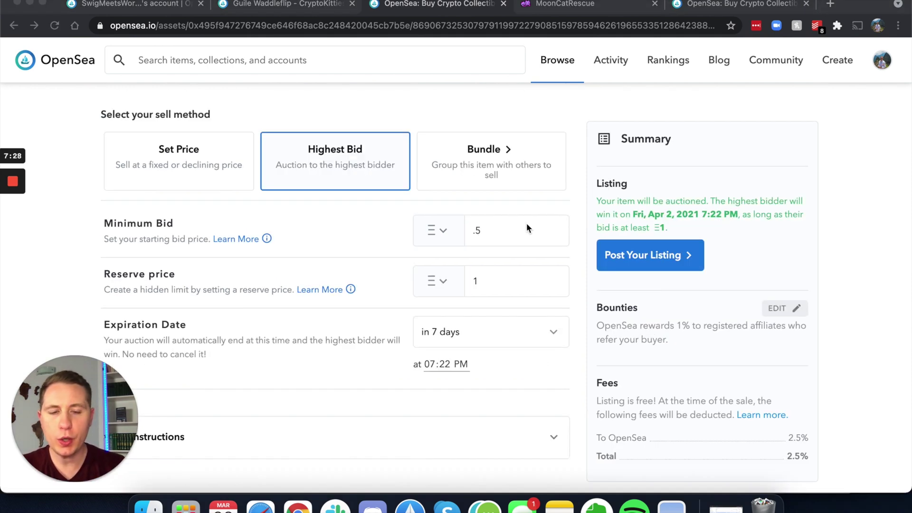
pyautogui.click(672, 257)
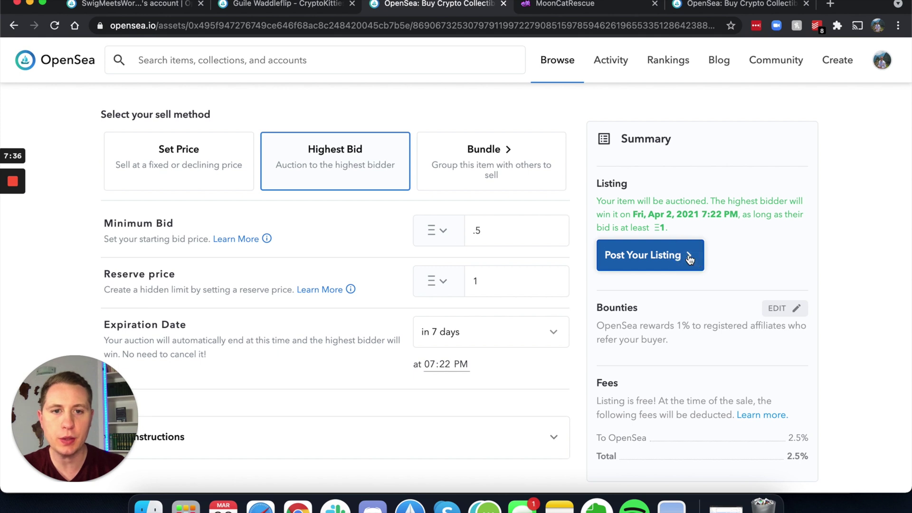
pyautogui.click(688, 257)
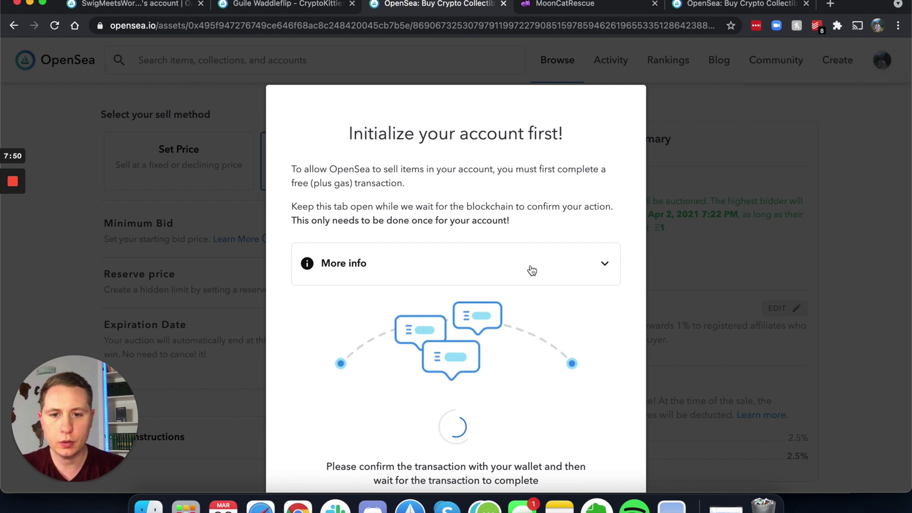
pyautogui.scroll(-2, 531, 266)
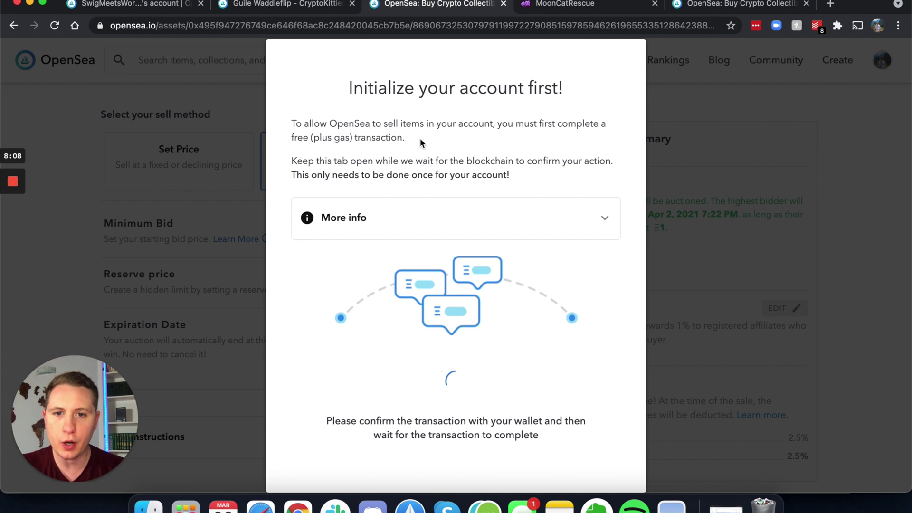
pyautogui.moveTo(421, 143); pyautogui.dragTo(268, 128)
pyautogui.moveTo(268, 88); pyautogui.dragTo(278, 71)
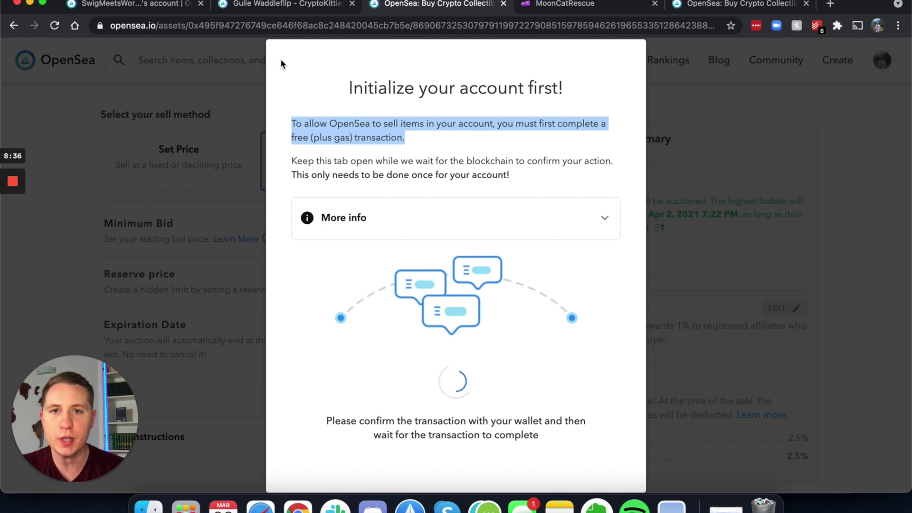
pyautogui.moveTo(11, 193)
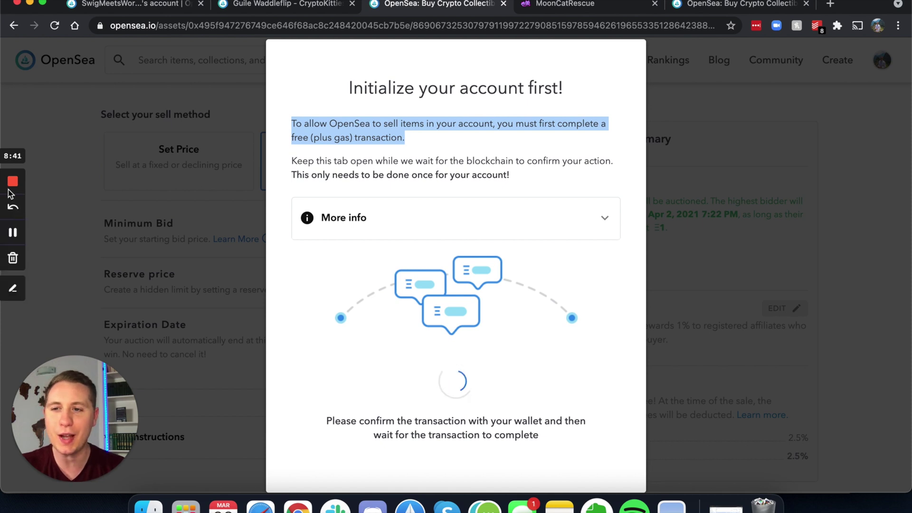